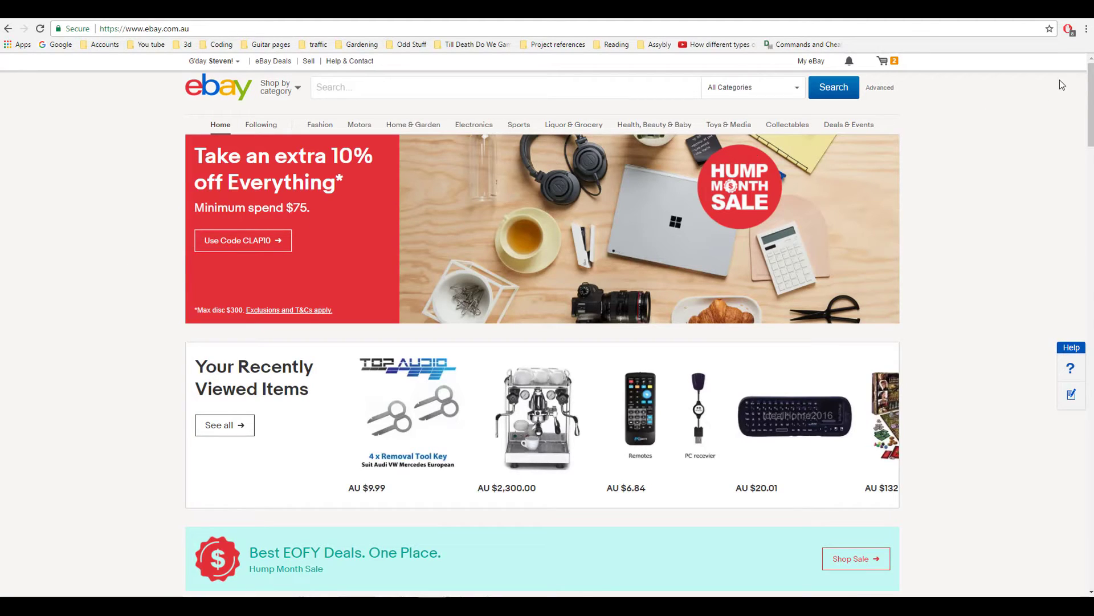
Step: View AdBlock's blocked-ads summary, then open the Extensions page through Chrome Settings
left_click(1071, 31)
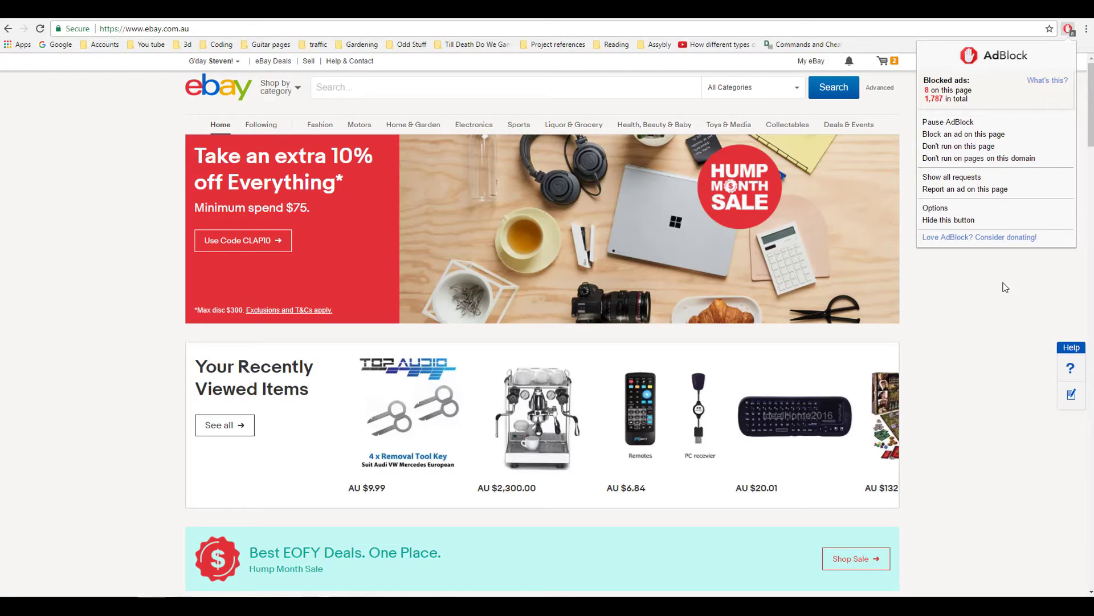
left_click(1008, 285)
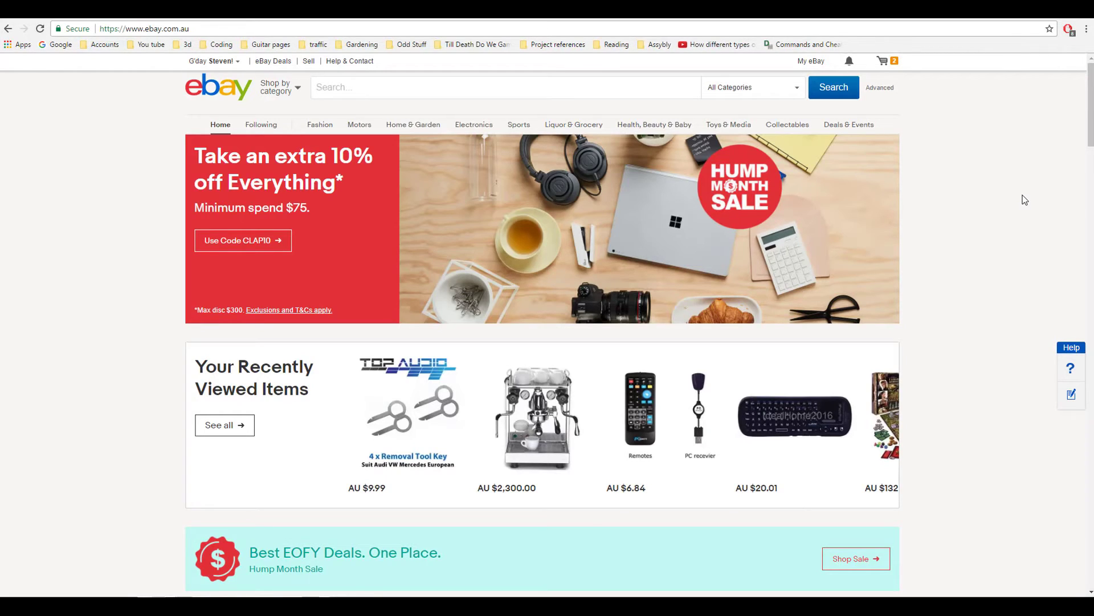
left_click(1087, 32)
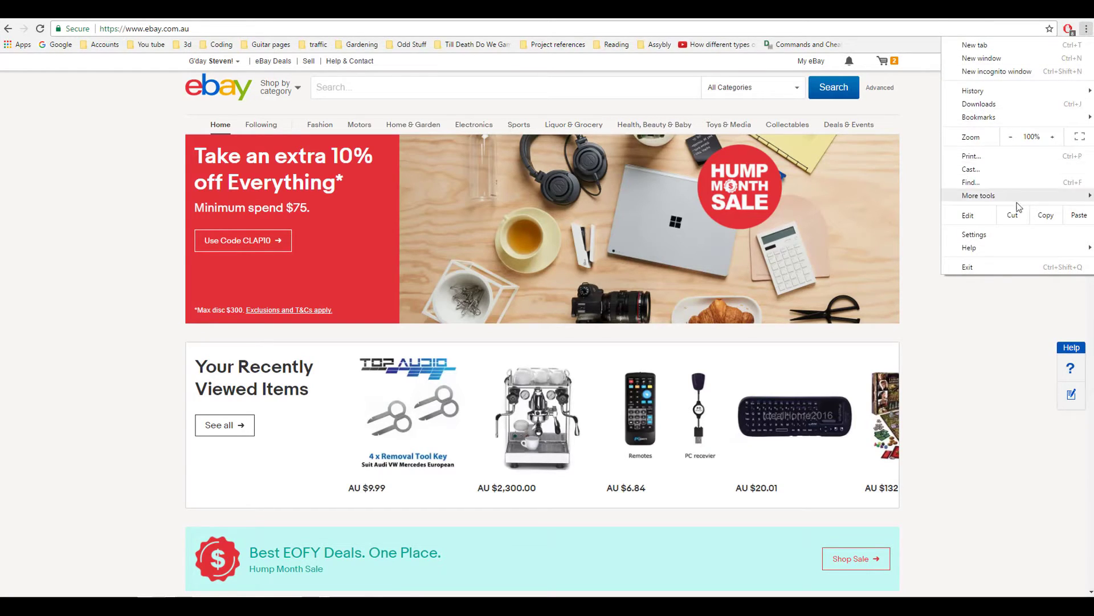
left_click(998, 237)
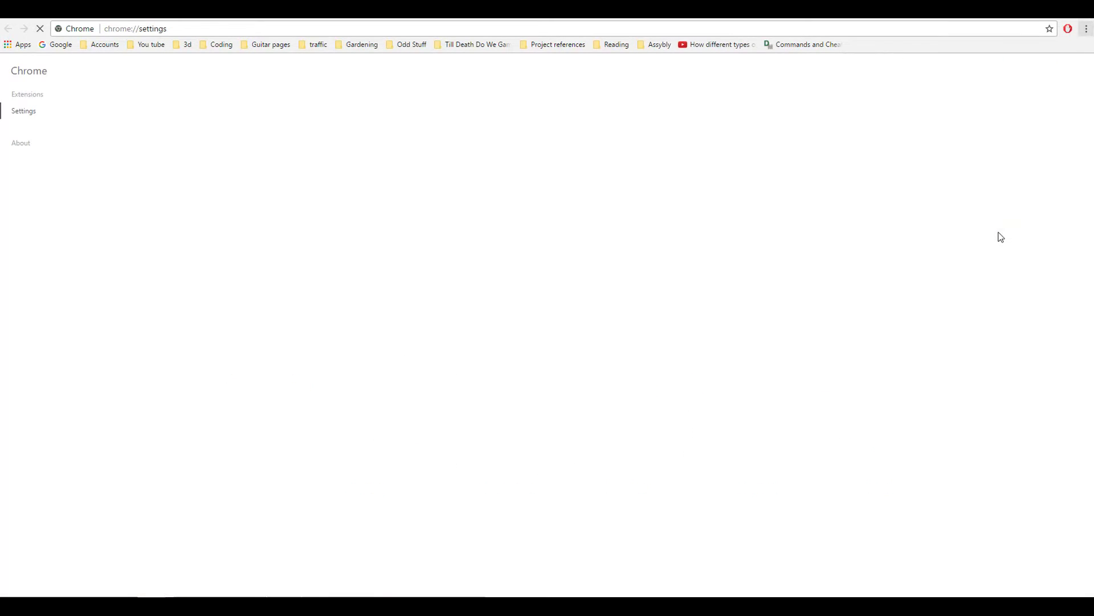
left_click(28, 95)
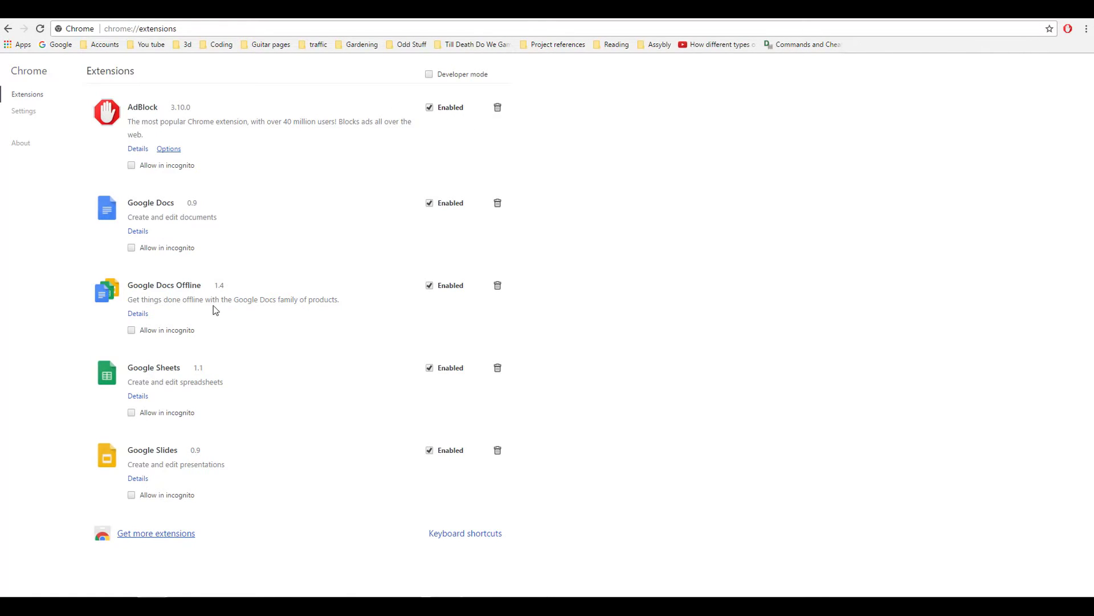
Step: Go to the Chrome Web Store and search for 'adblock' using the suggestion
left_click(158, 534)
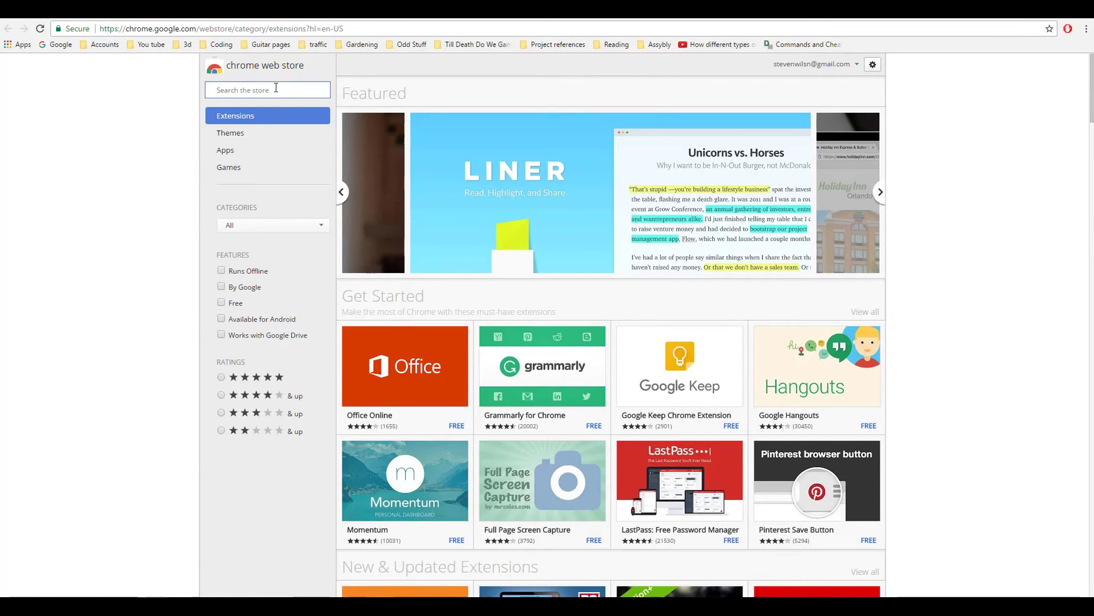
left_click(270, 90)
type("adbl")
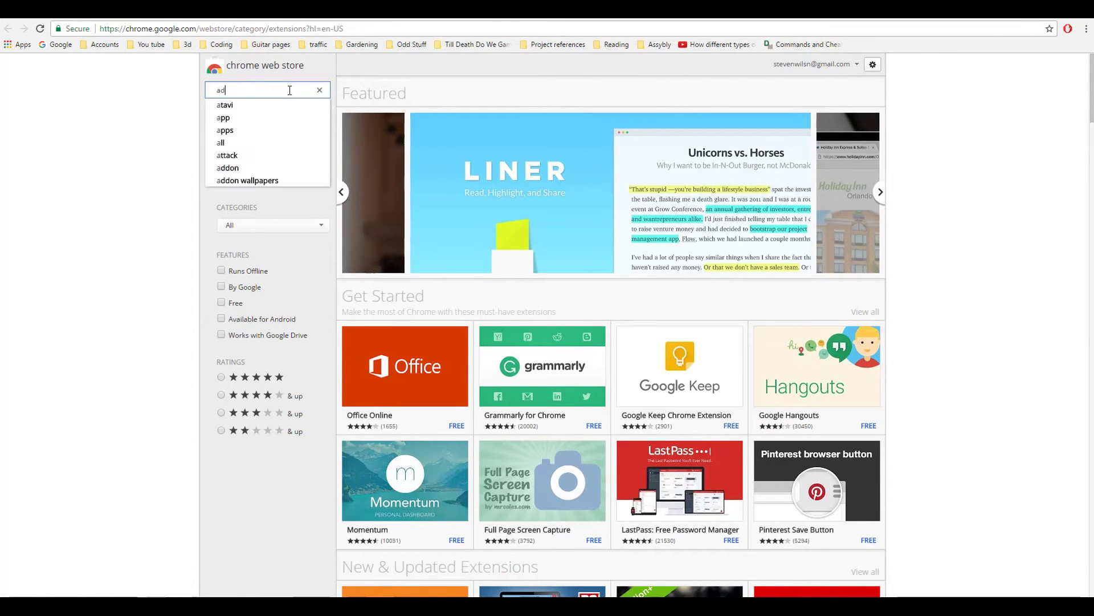
type("ock")
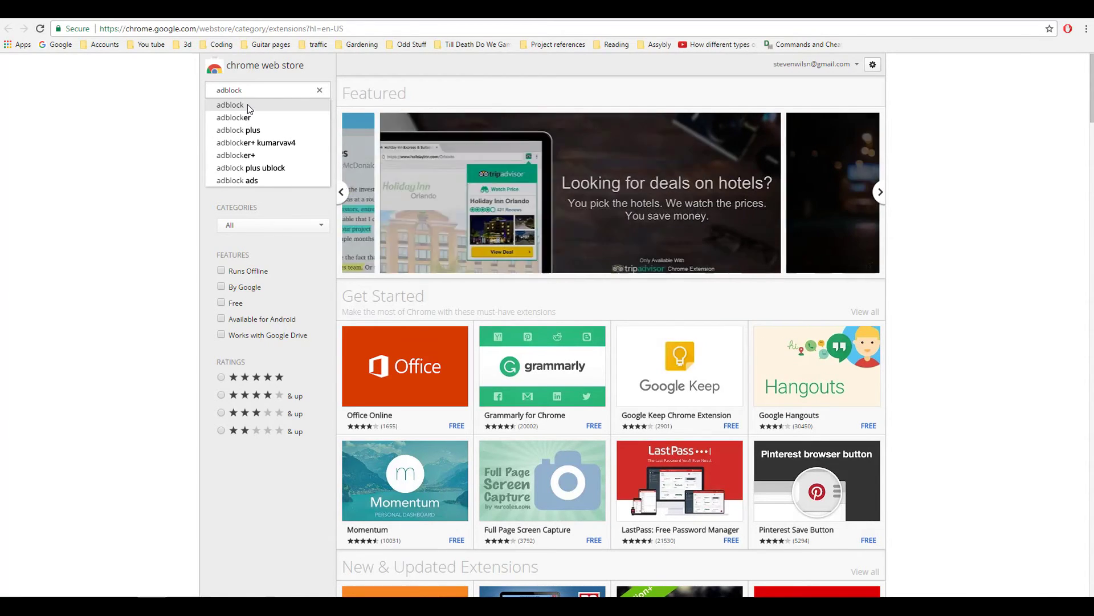
left_click(247, 107)
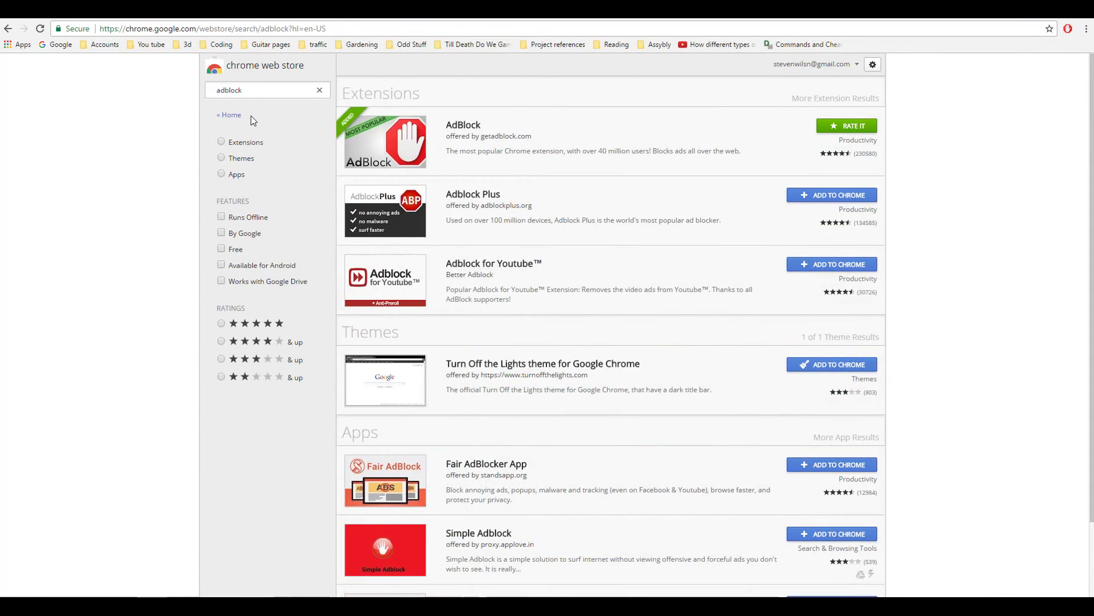